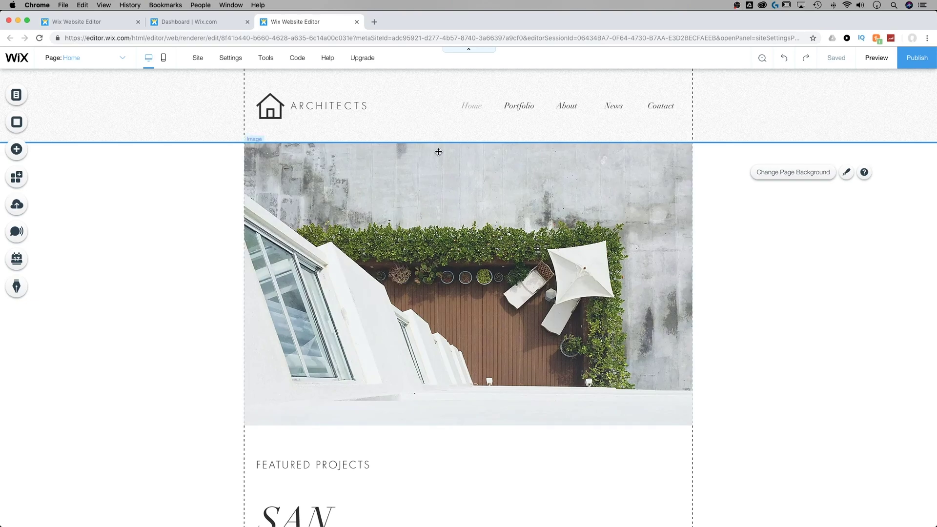
# - Switch to the mobile layout and view its Hidden Elements list, which shows 0 items
pyautogui.click(164, 61)
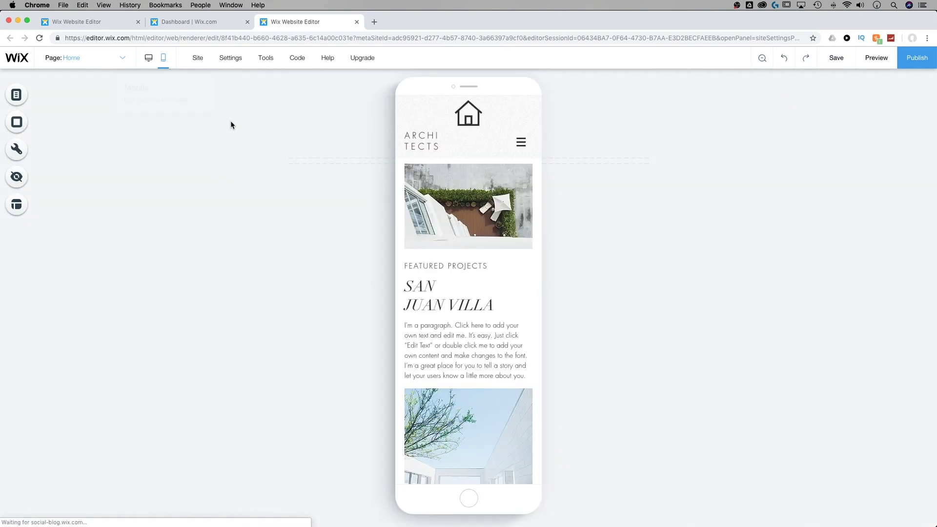
pyautogui.click(19, 180)
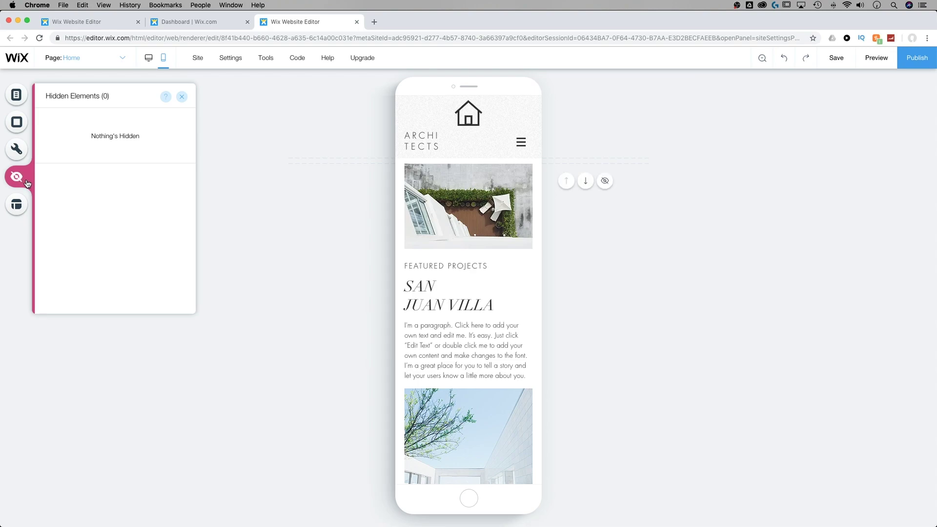
# - Hide the header's house logo (Vector Art) on the mobile layout using its right-click Hide option
pyautogui.click(328, 180)
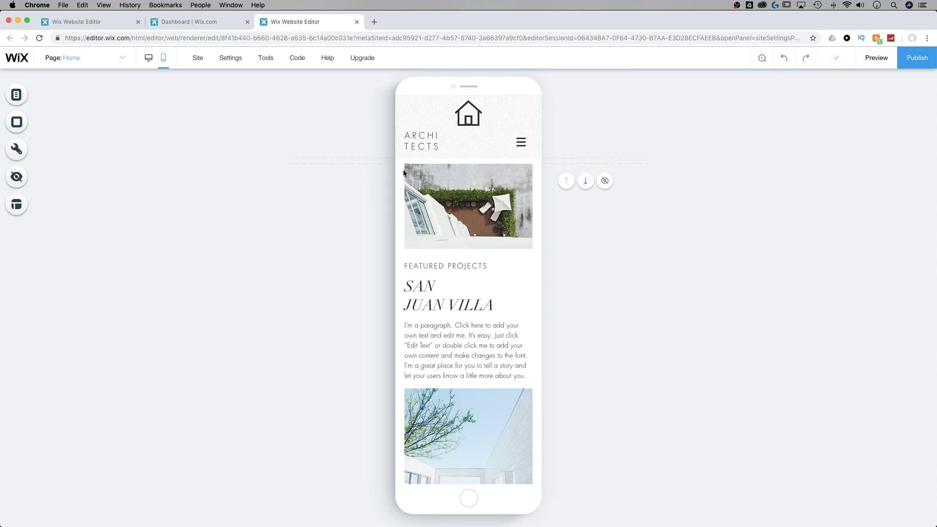
pyautogui.click(475, 112)
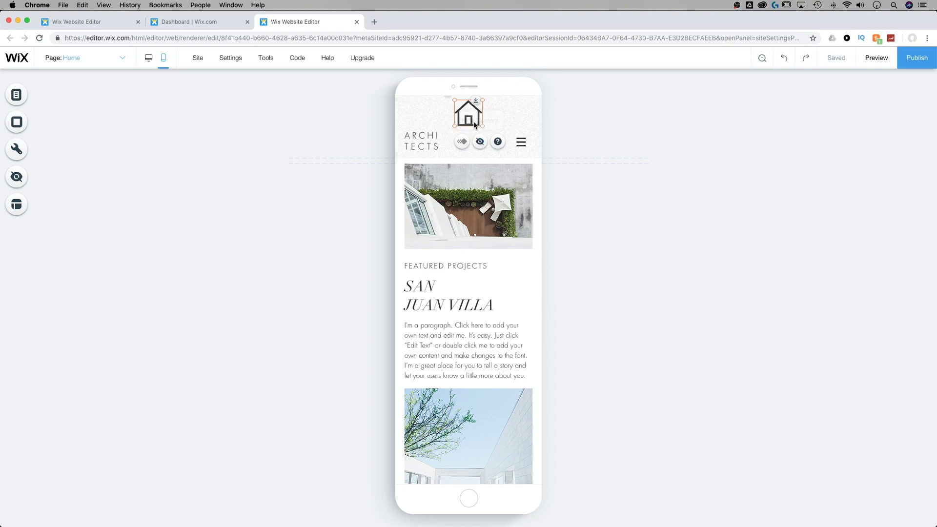
pyautogui.rightClick(478, 113)
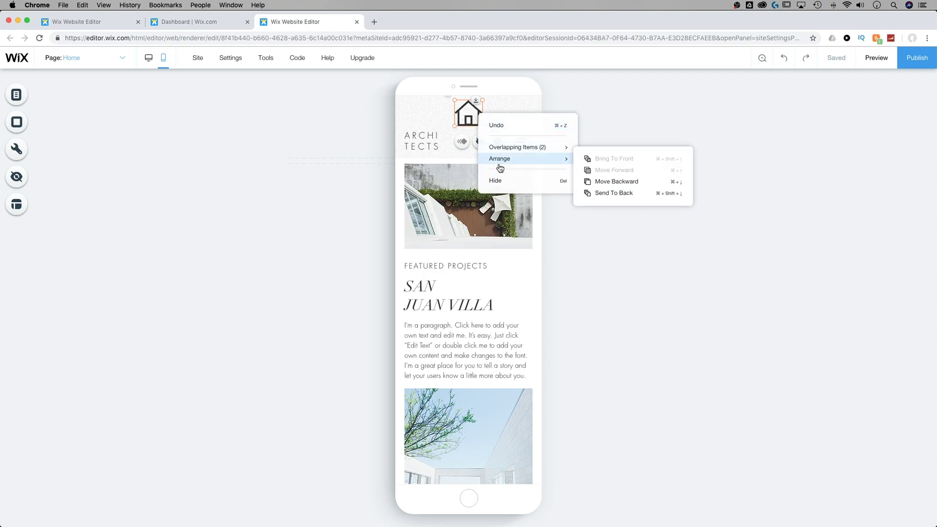
pyautogui.click(496, 181)
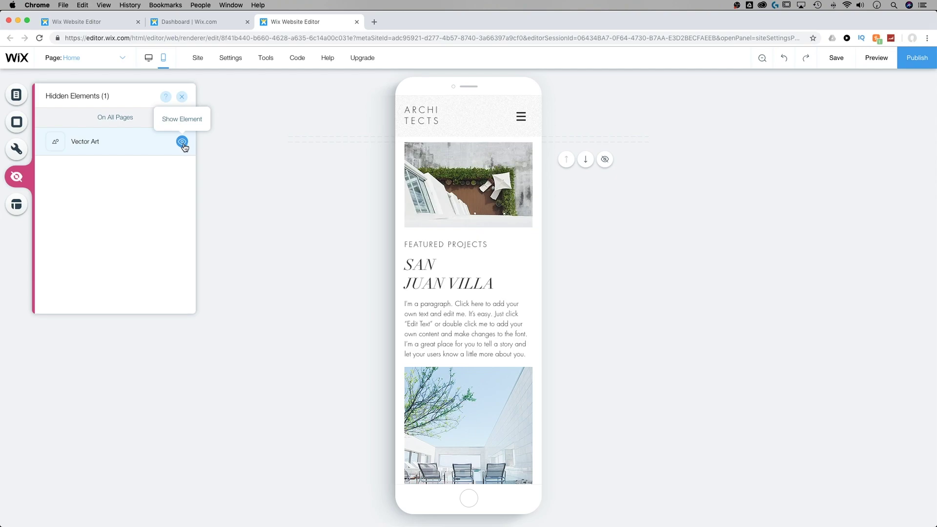
pyautogui.click(349, 169)
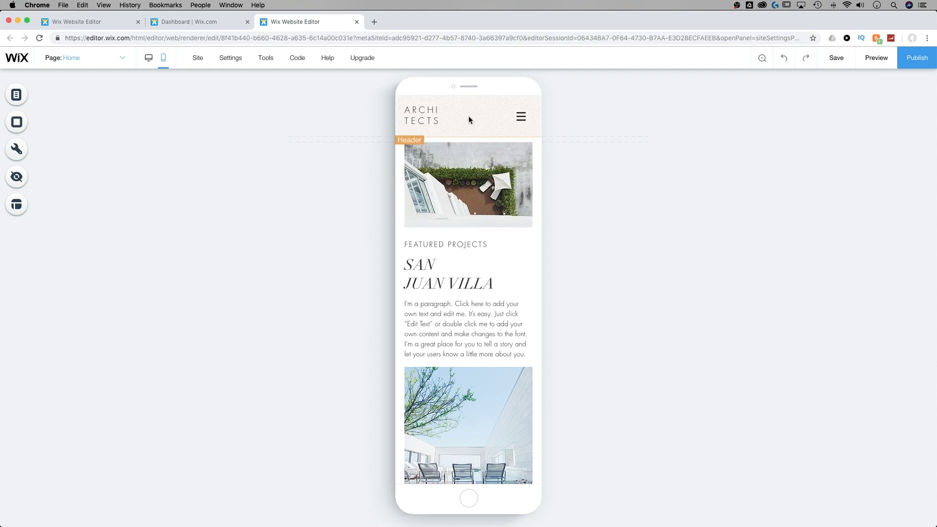
# - Confirm the logo still shows on desktop, then reopen mobile Hidden Elements listing Vector Art
pyautogui.click(148, 61)
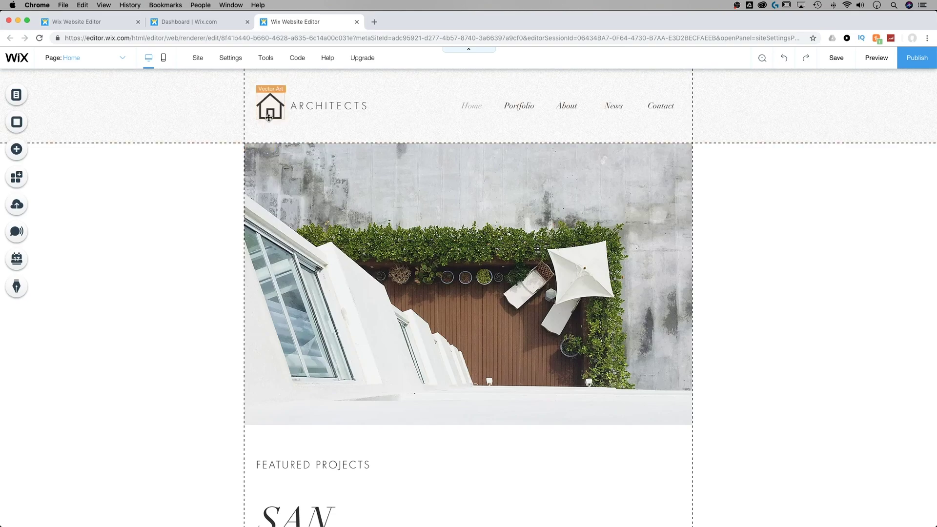
pyautogui.click(164, 58)
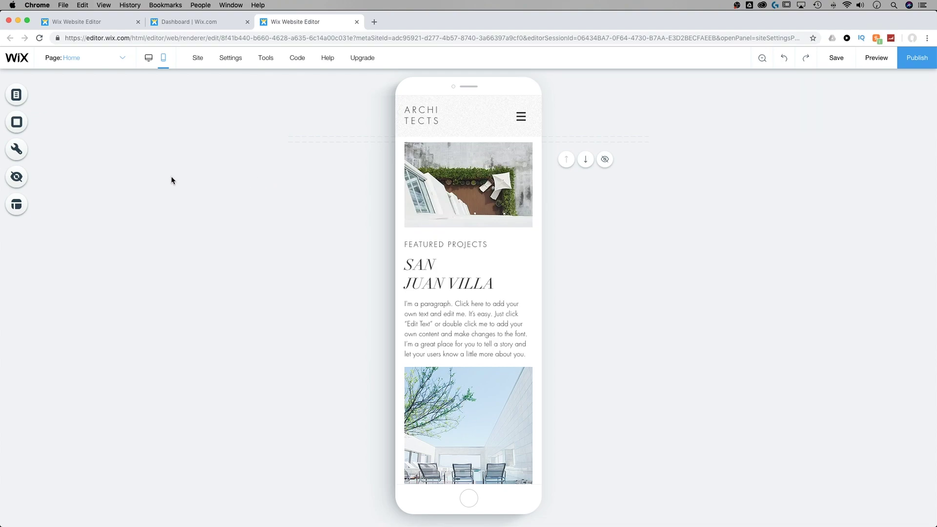
pyautogui.click(30, 180)
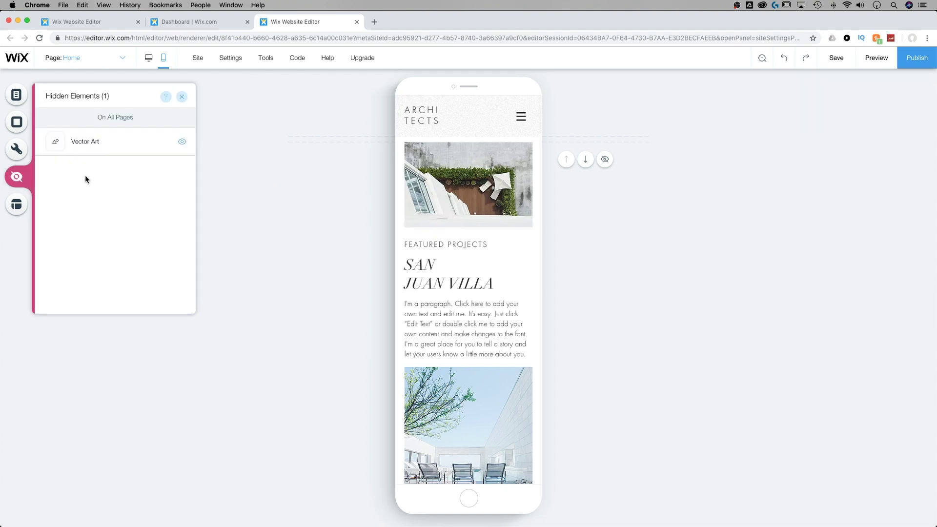
pyautogui.click(181, 143)
pyautogui.click(259, 180)
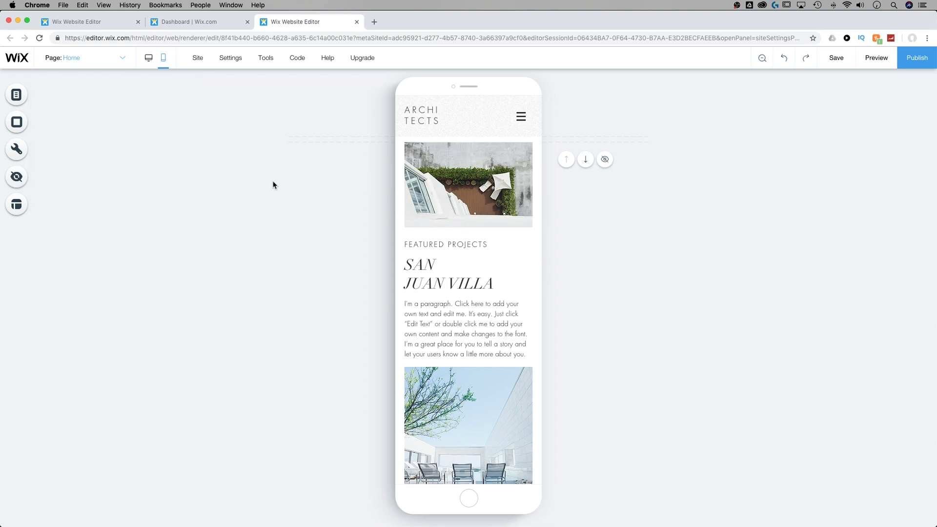
# - In Zoom Out & Reorder, hide the green-building photo section above Recent News on mobile
pyautogui.click(765, 62)
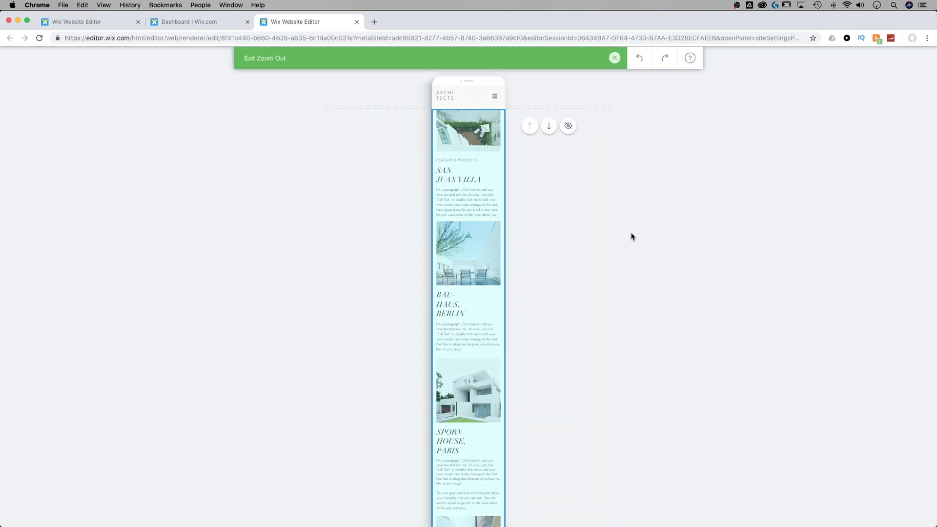
pyautogui.scroll(-3, 615, 227)
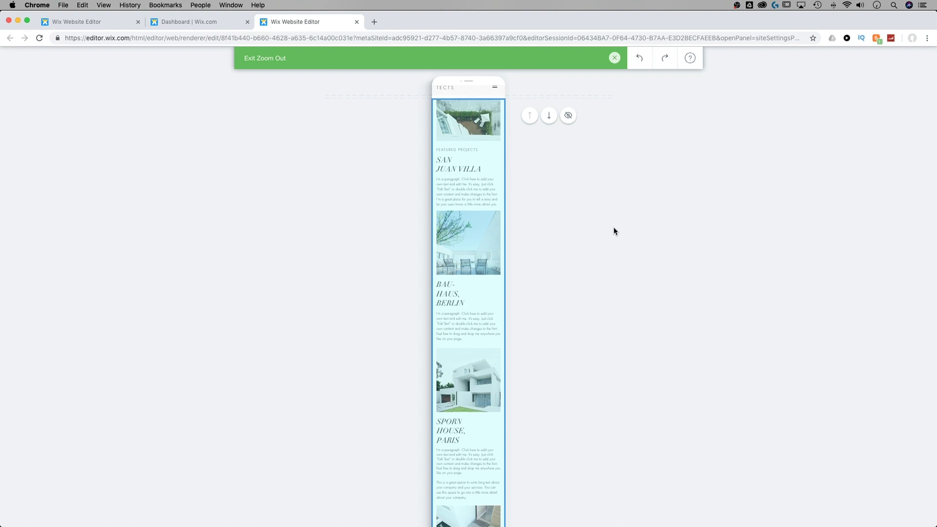
pyautogui.scroll(-5, 614, 226)
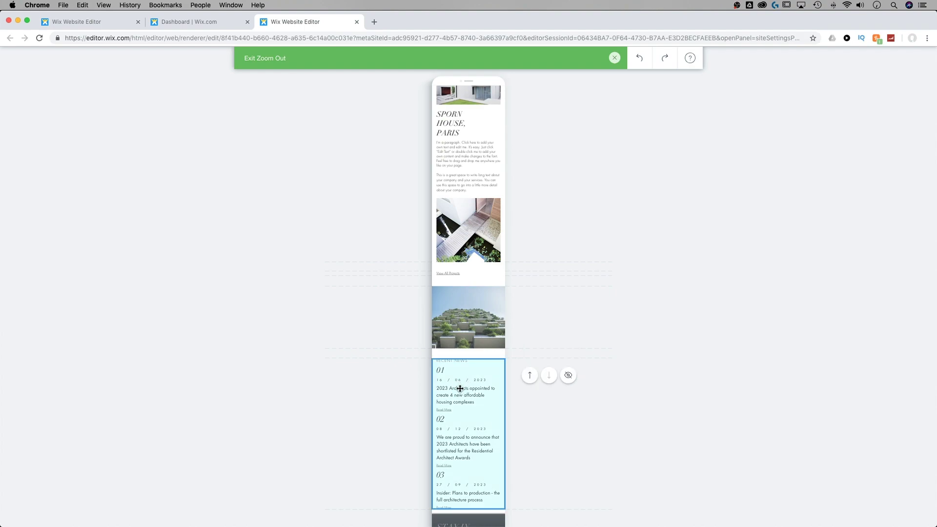
pyautogui.click(477, 318)
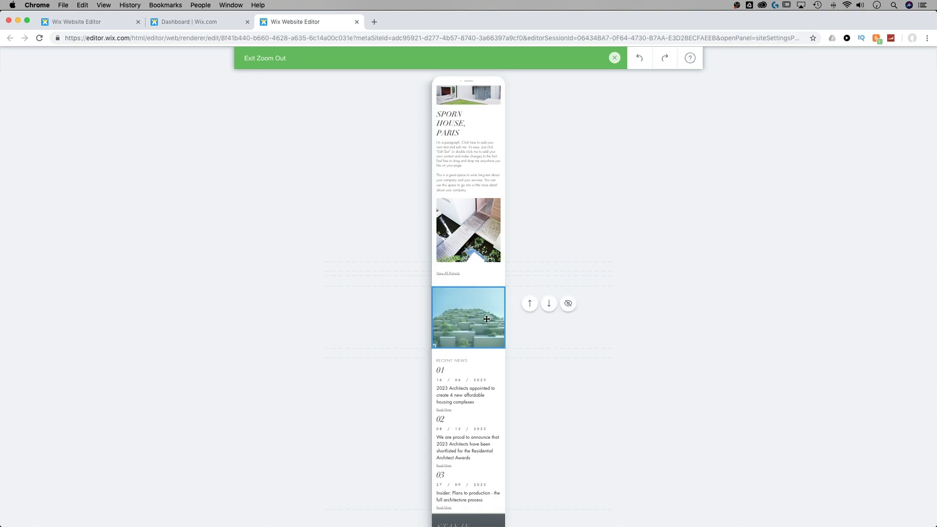
pyautogui.click(569, 304)
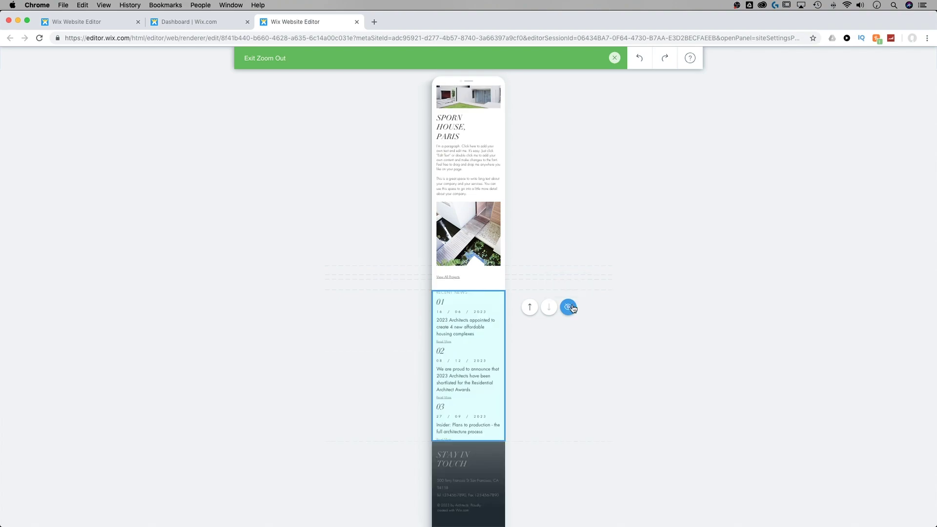
pyautogui.click(637, 334)
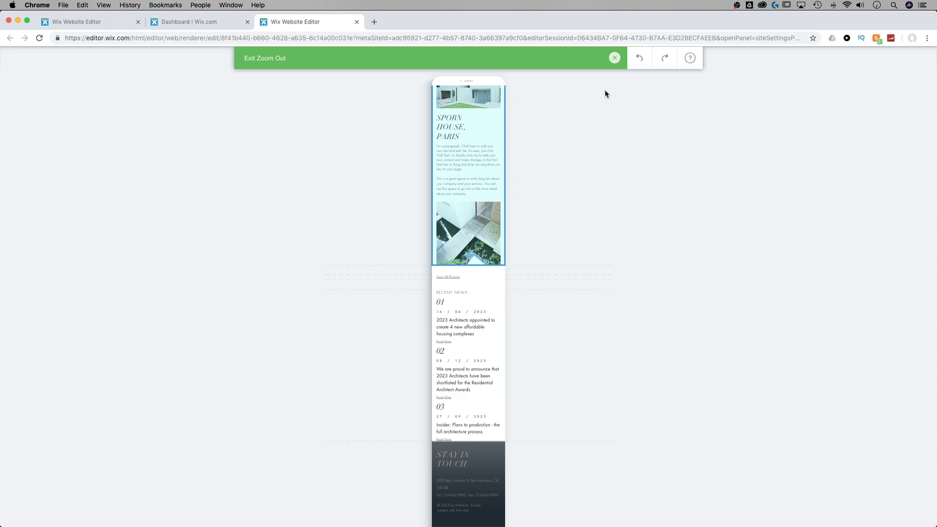
# - Exit Zoom Out and use Delete Space to remove the gap left on the mobile page
pyautogui.click(615, 58)
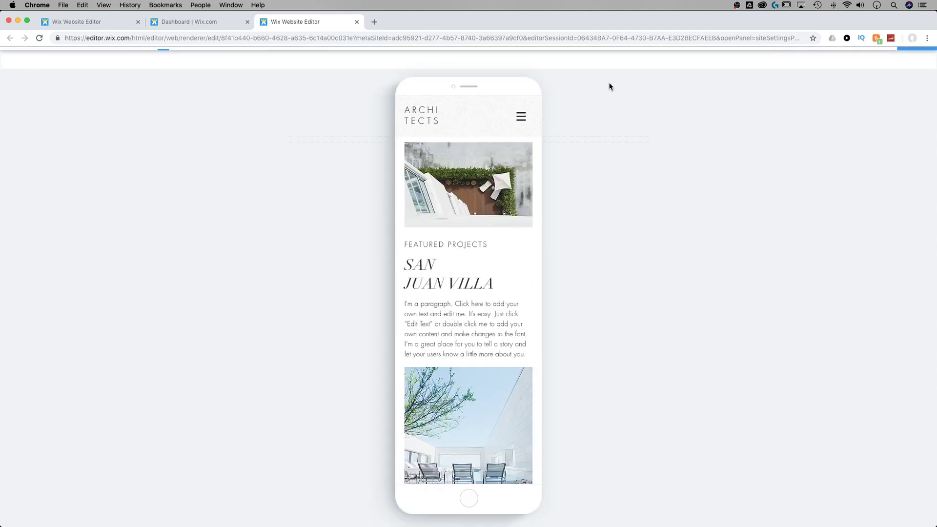
pyautogui.click(585, 149)
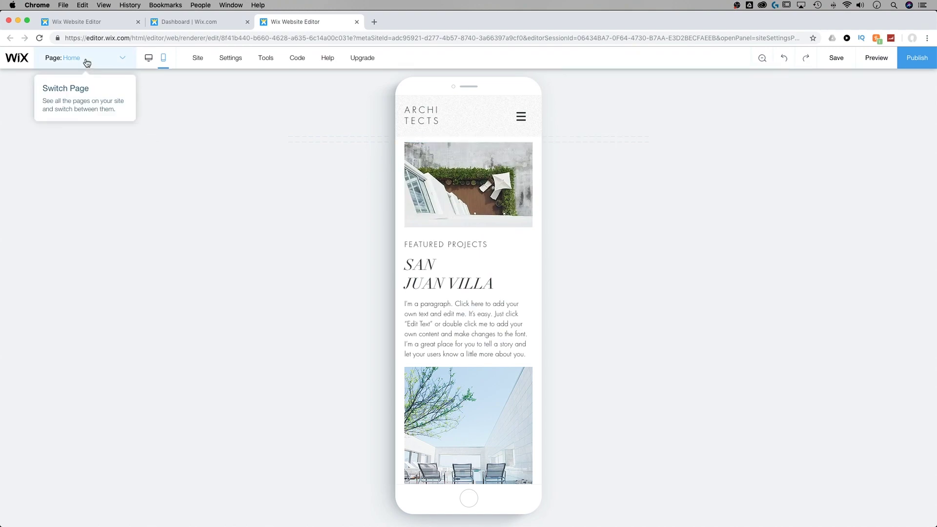
pyautogui.click(109, 58)
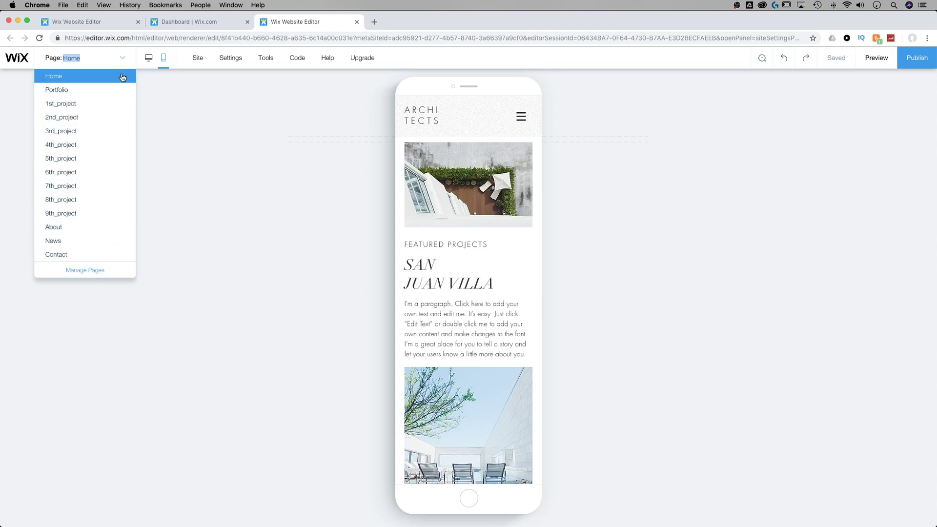
pyautogui.click(194, 96)
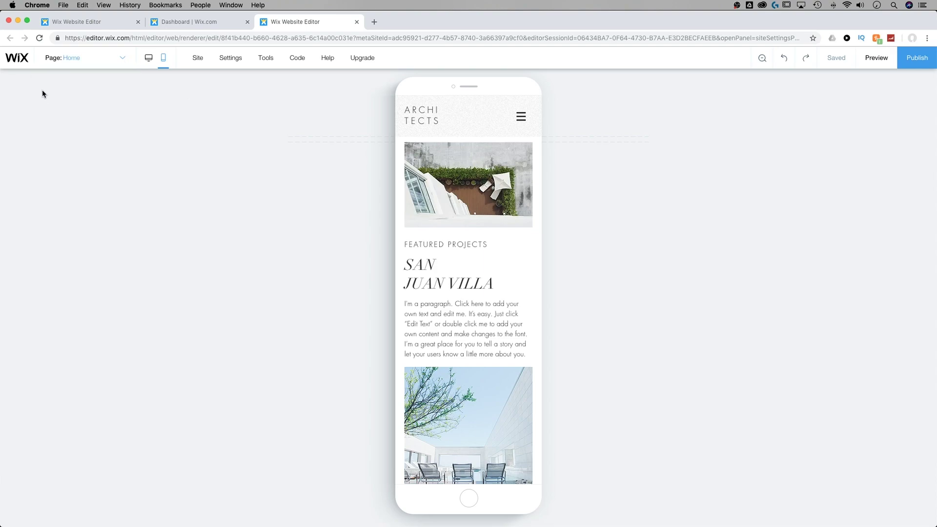
# - Set the News page to Hide on mobile in the Site Menu
pyautogui.click(149, 59)
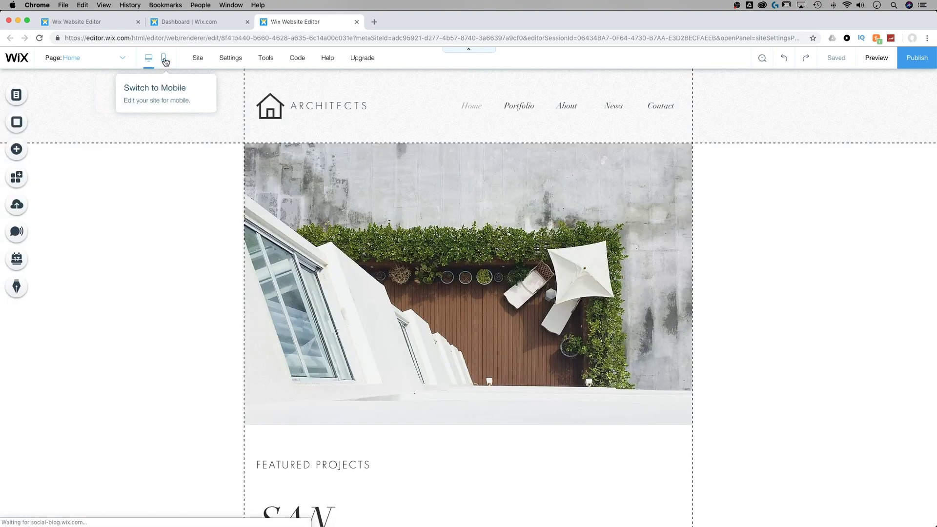
pyautogui.click(165, 59)
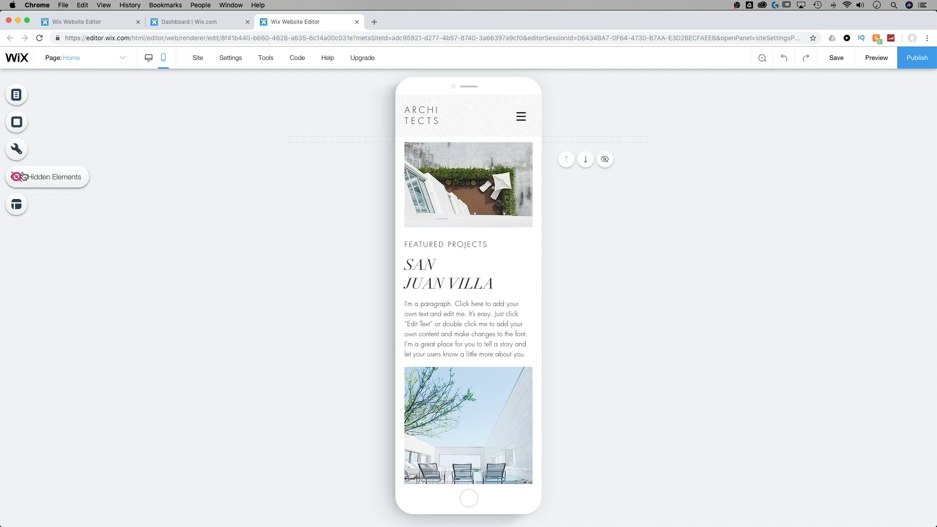
pyautogui.click(18, 100)
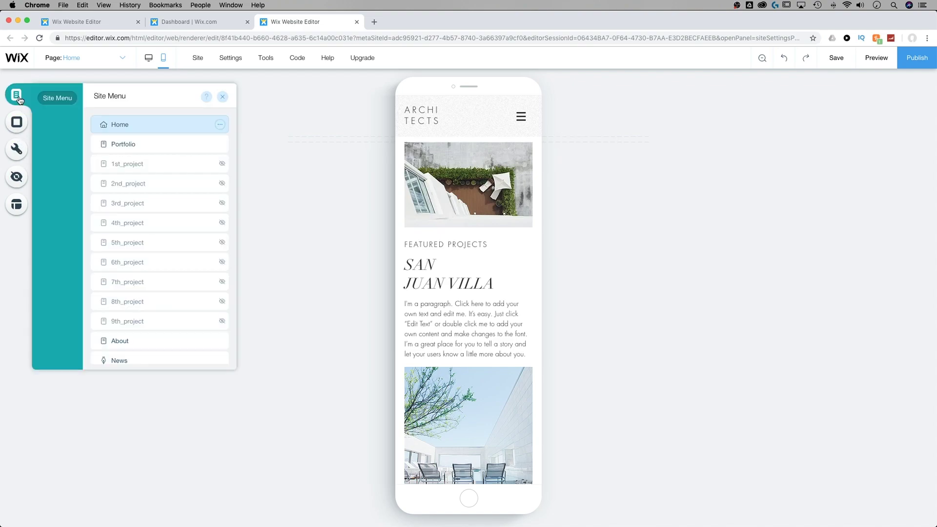
pyautogui.scroll(-2, 154, 228)
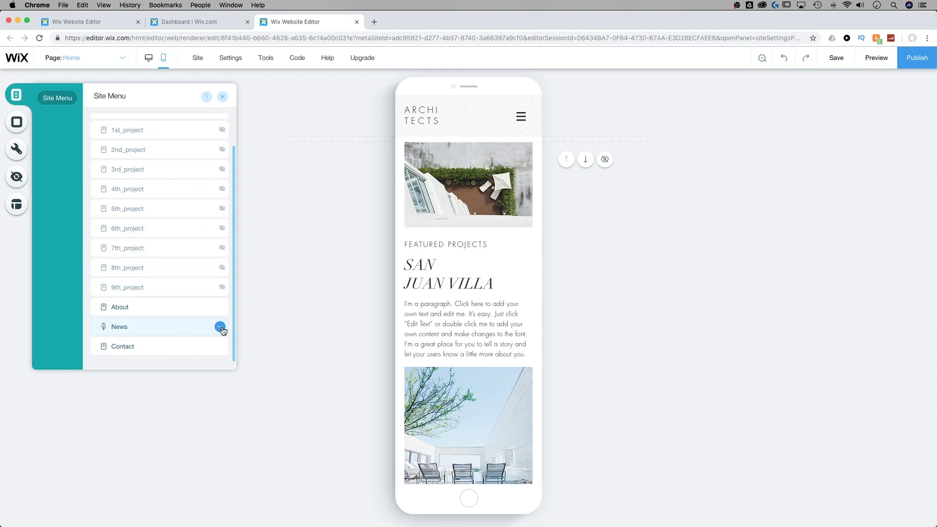
pyautogui.click(220, 327)
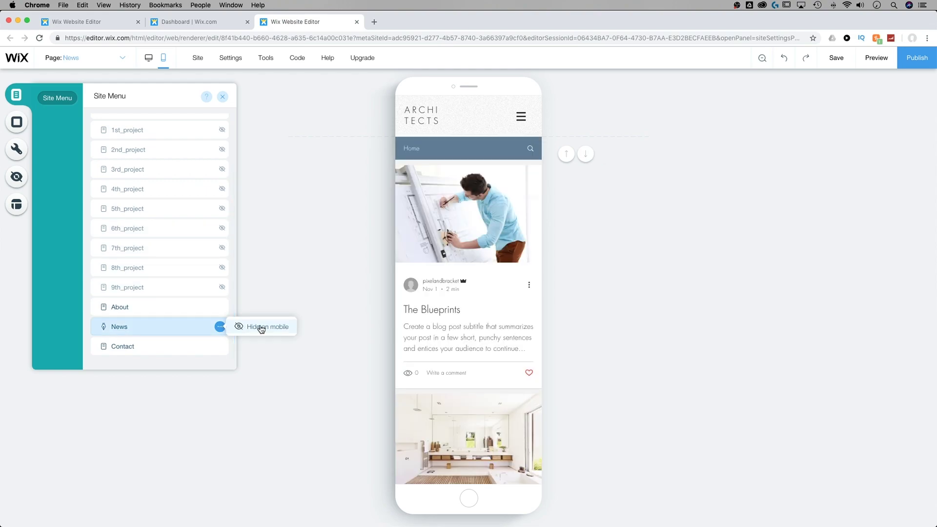
pyautogui.click(261, 328)
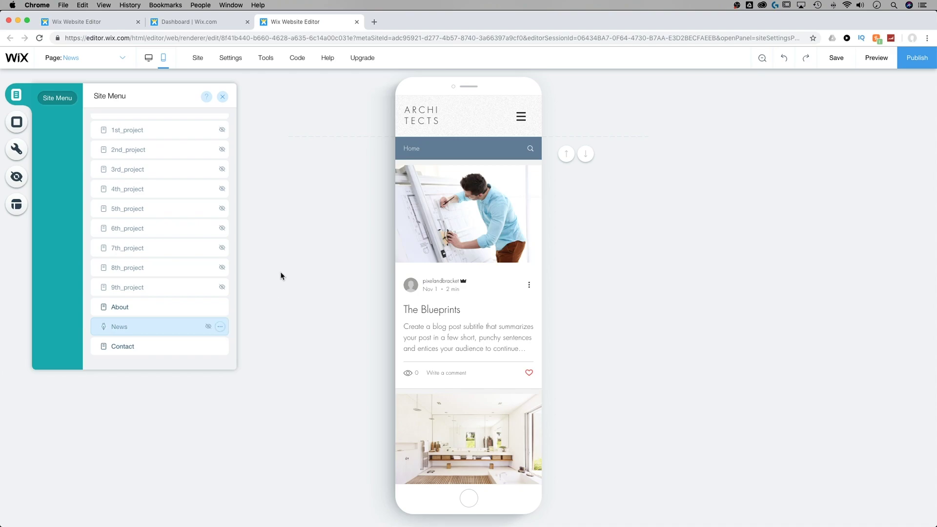
pyautogui.scroll(2, 160, 201)
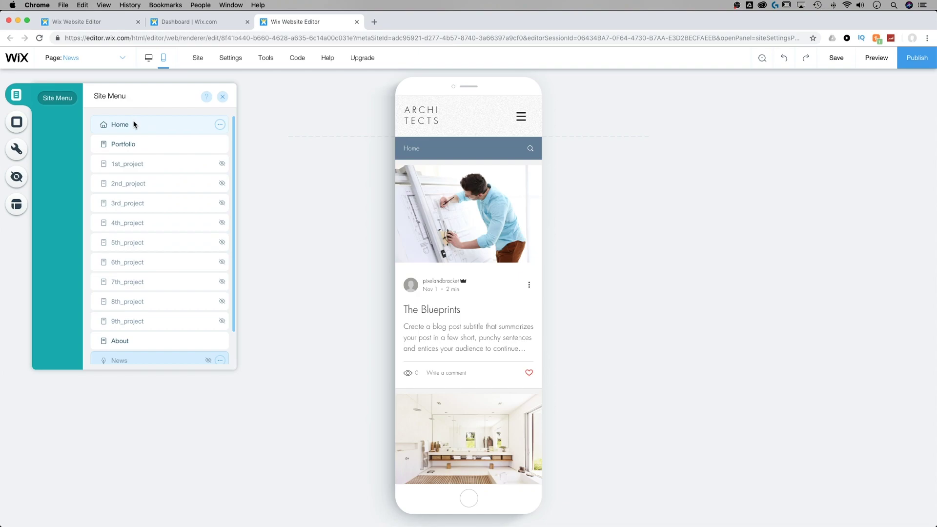
# - Go back to the Home page and save the site with Cmd+S
pyautogui.click(89, 63)
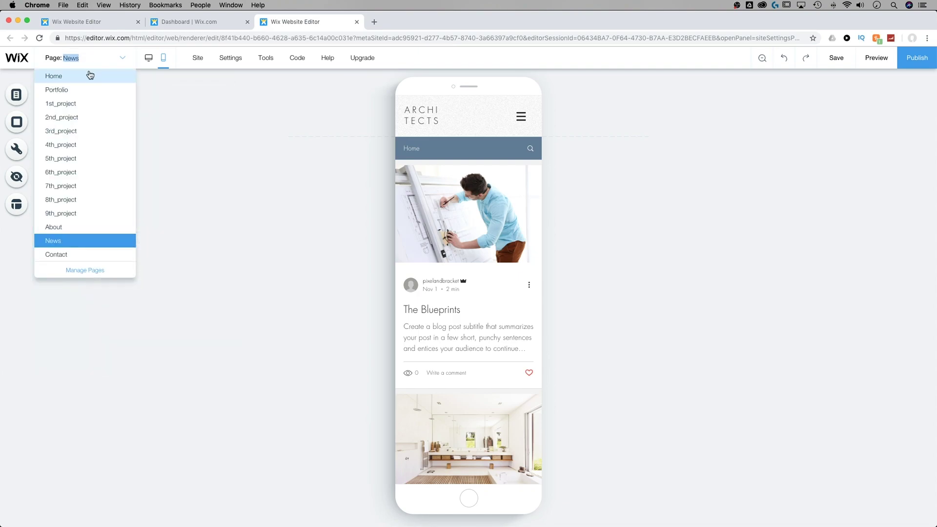
pyautogui.click(65, 78)
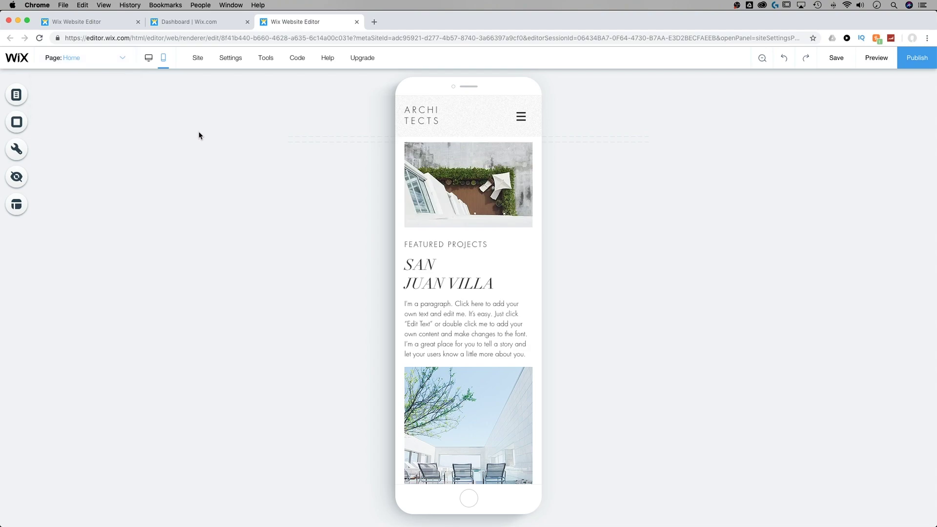
pyautogui.moveTo(215, 145)
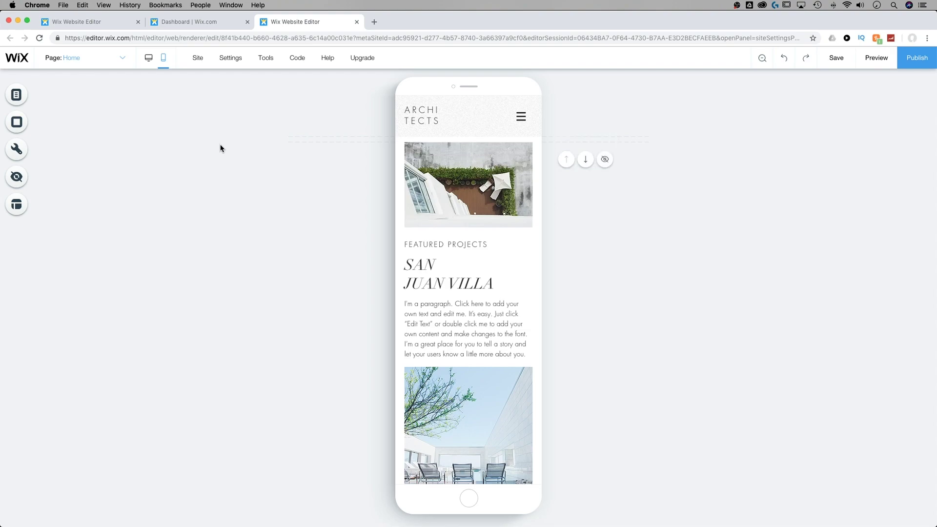
pyautogui.press('super+s')
# - In desktop view, hide the Portfolio page from the site menu
pyautogui.click(152, 59)
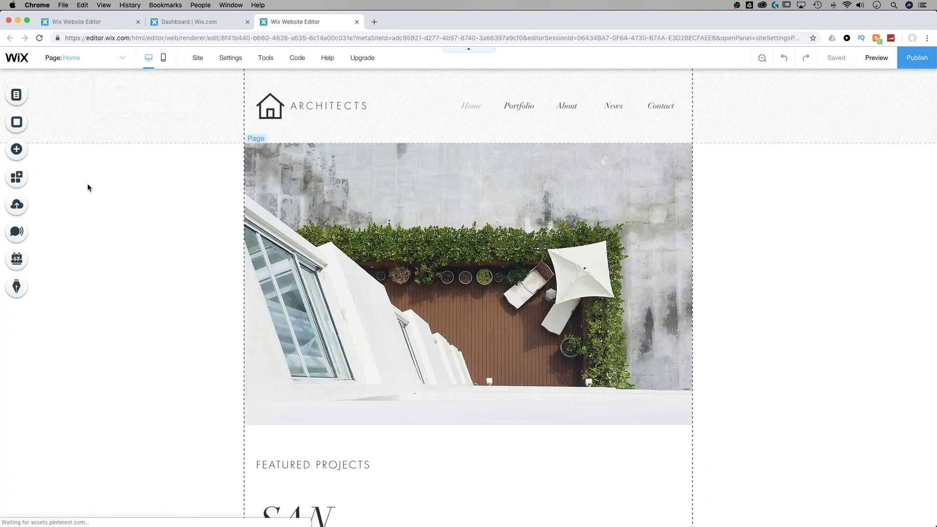
pyautogui.click(97, 57)
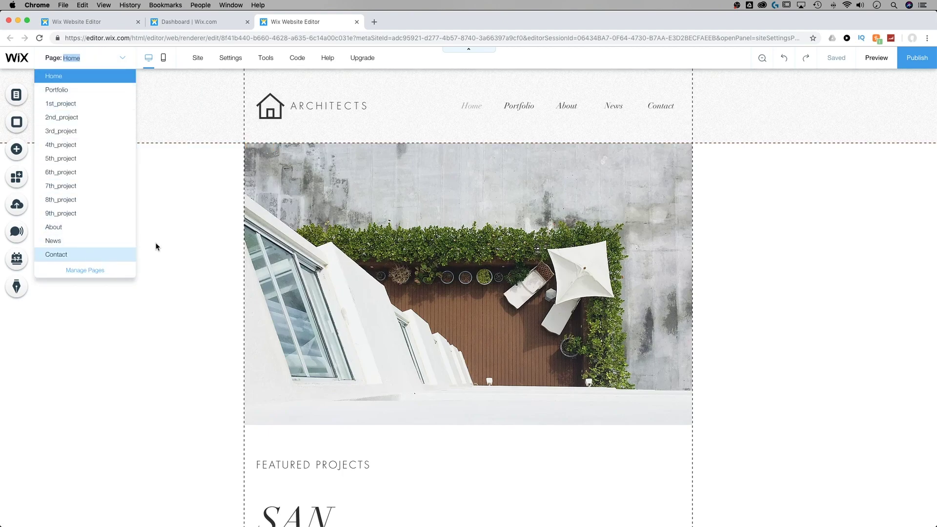
pyautogui.click(163, 165)
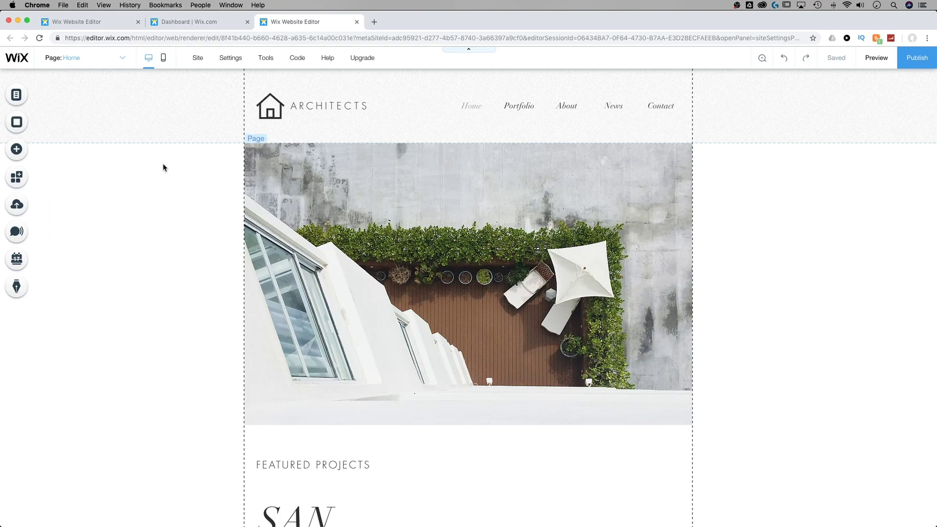
pyautogui.click(20, 98)
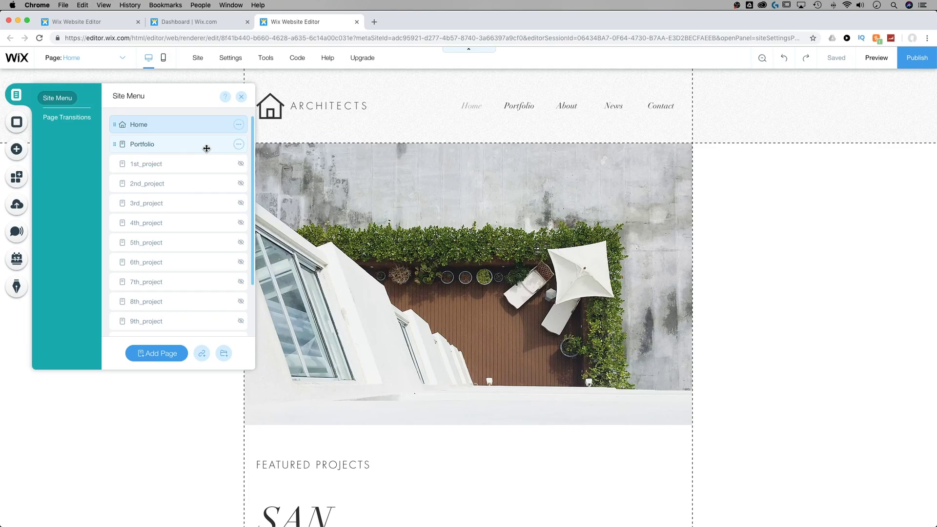
pyautogui.click(239, 144)
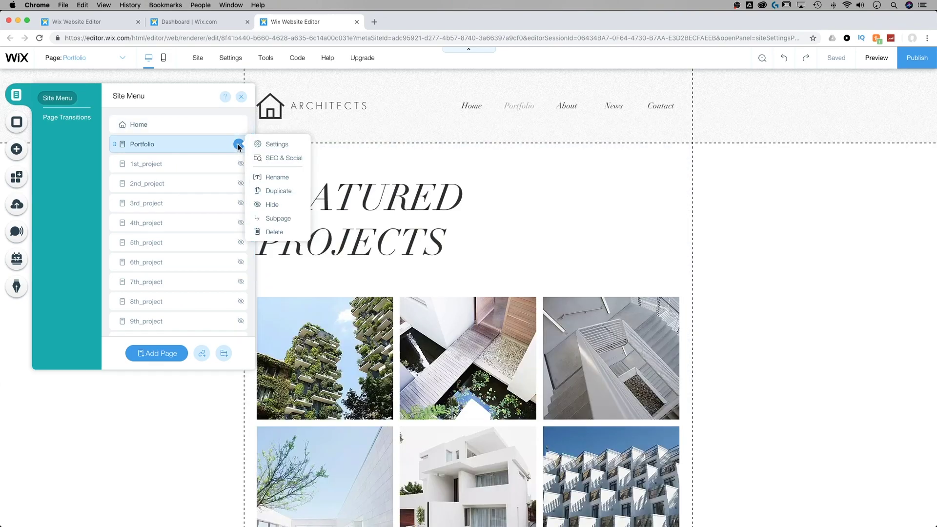
pyautogui.click(271, 204)
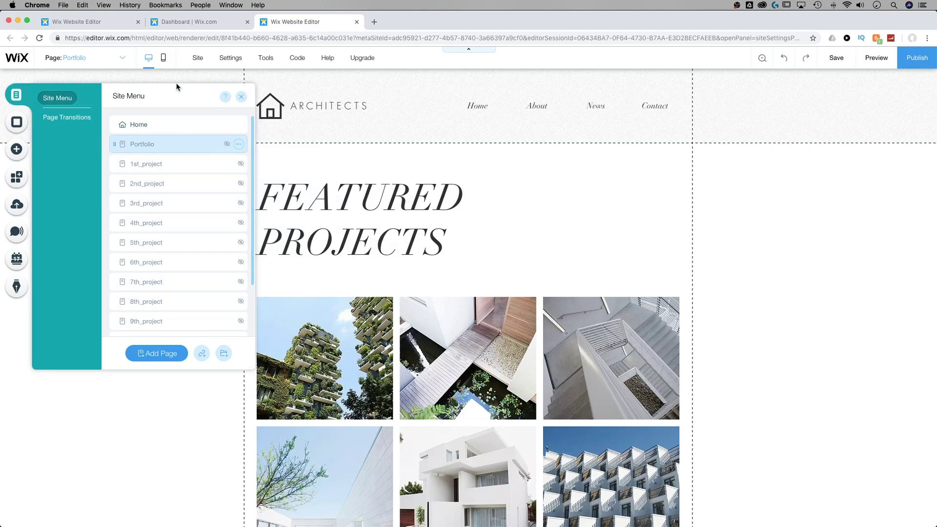
pyautogui.click(165, 60)
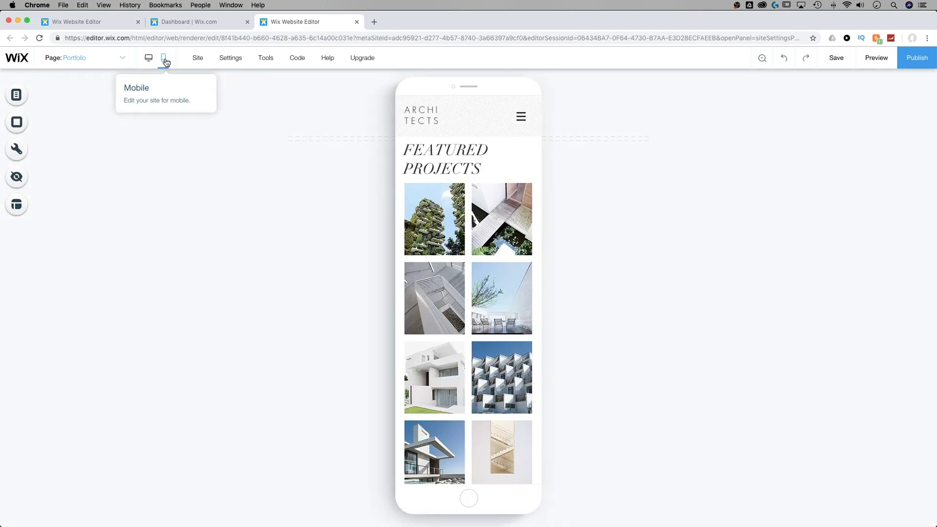
# - Set the Portfolio page to Show on mobile in Menus & Pages, then close the panel
pyautogui.click(18, 95)
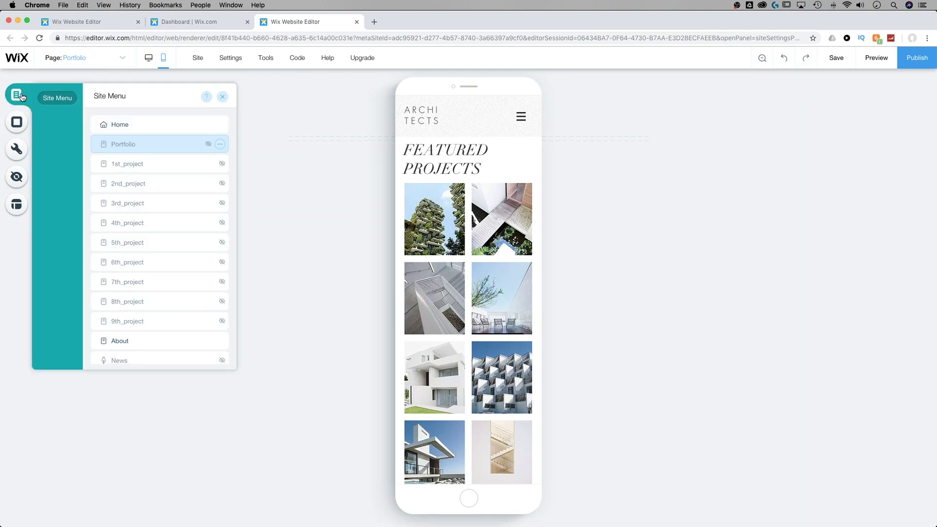
pyautogui.click(221, 145)
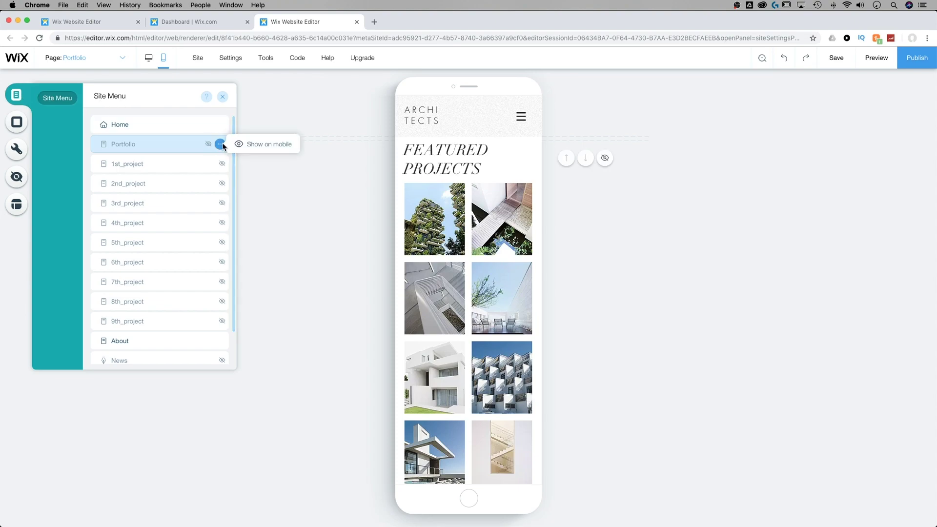
pyautogui.click(253, 145)
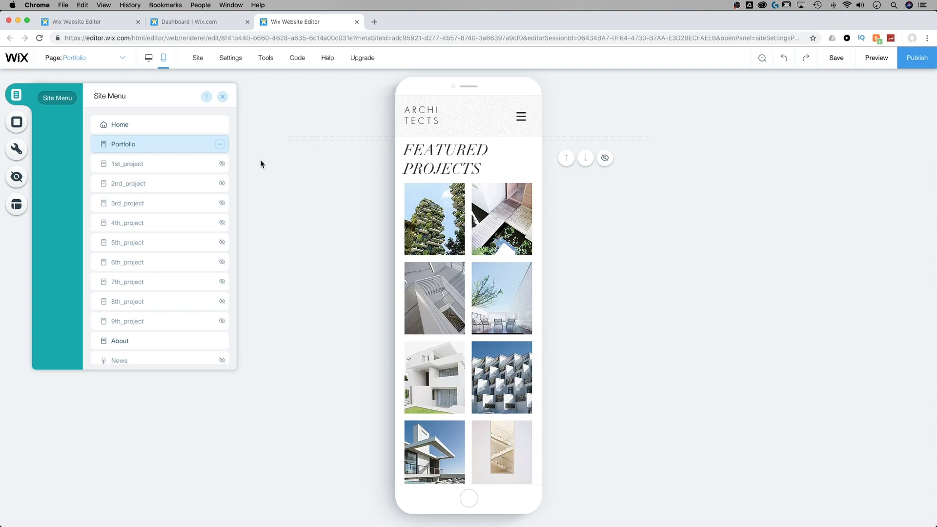
pyautogui.click(268, 161)
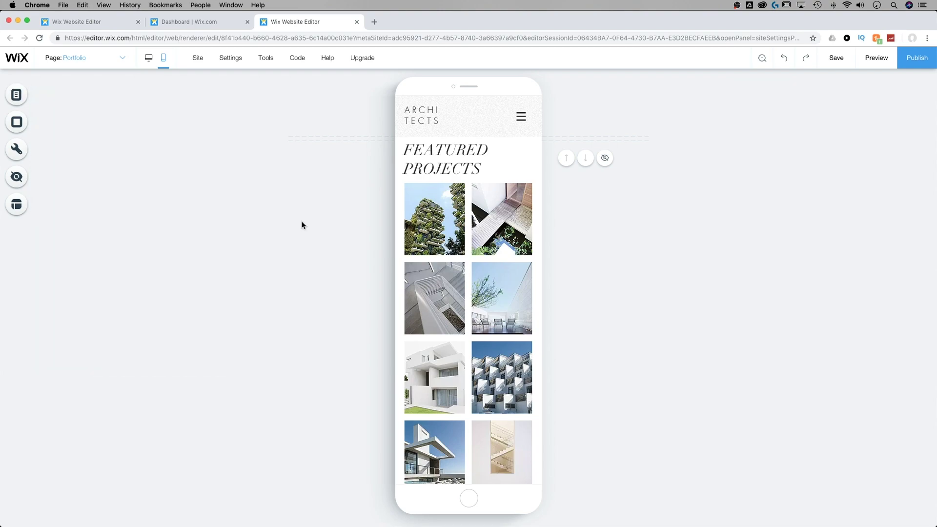
# - Check that Vector Art is the only hidden mobile element and save with Cmd+S
pyautogui.click(15, 180)
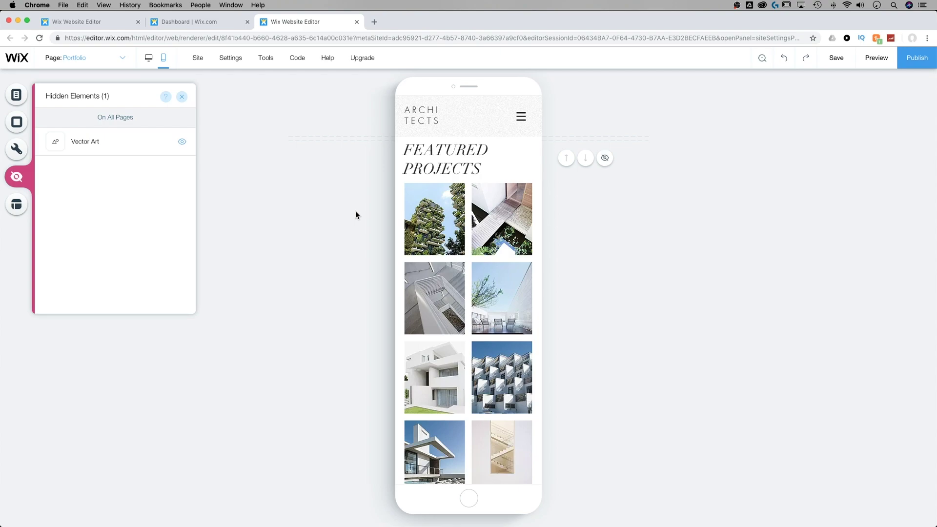
pyautogui.press('super+s')
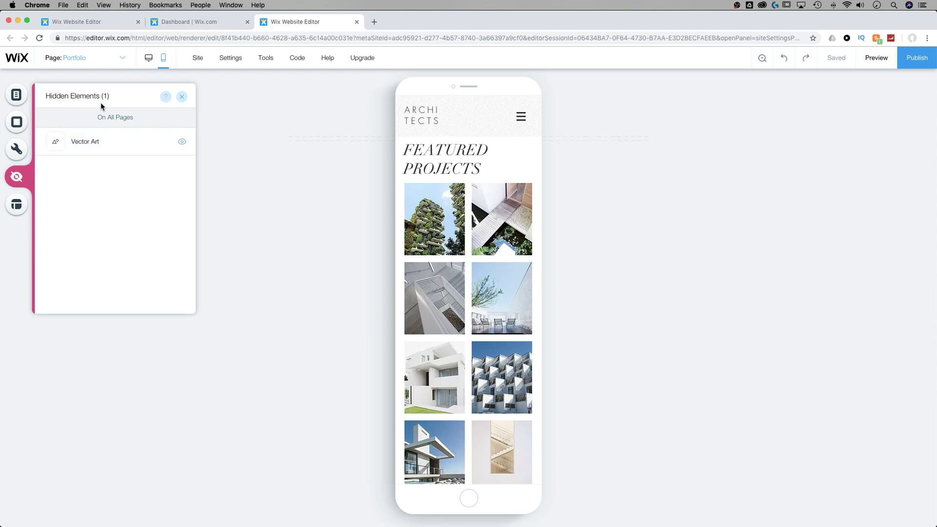
pyautogui.click(306, 228)
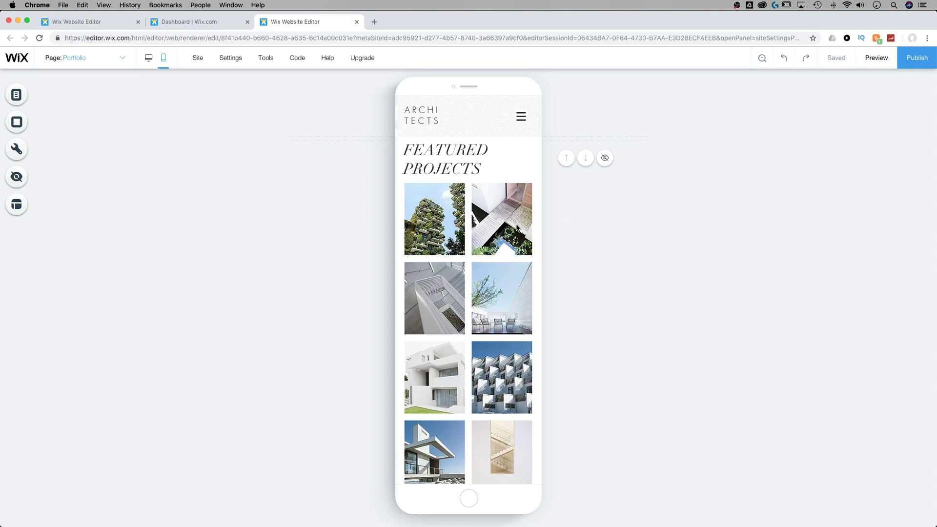
pyautogui.click(17, 207)
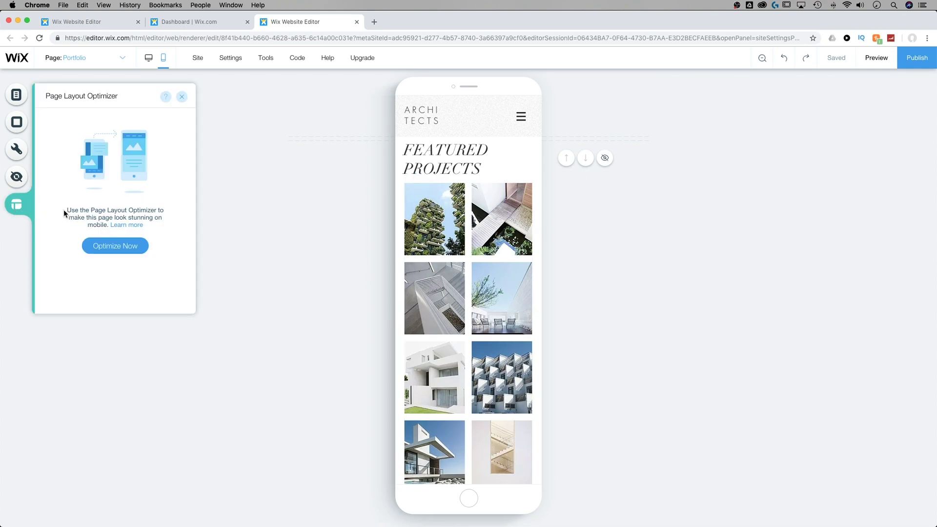
pyautogui.click(284, 225)
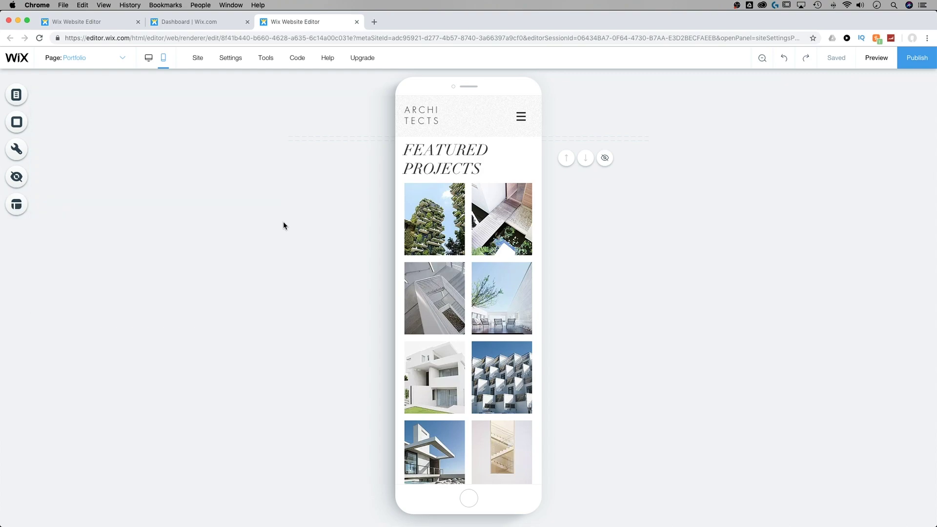